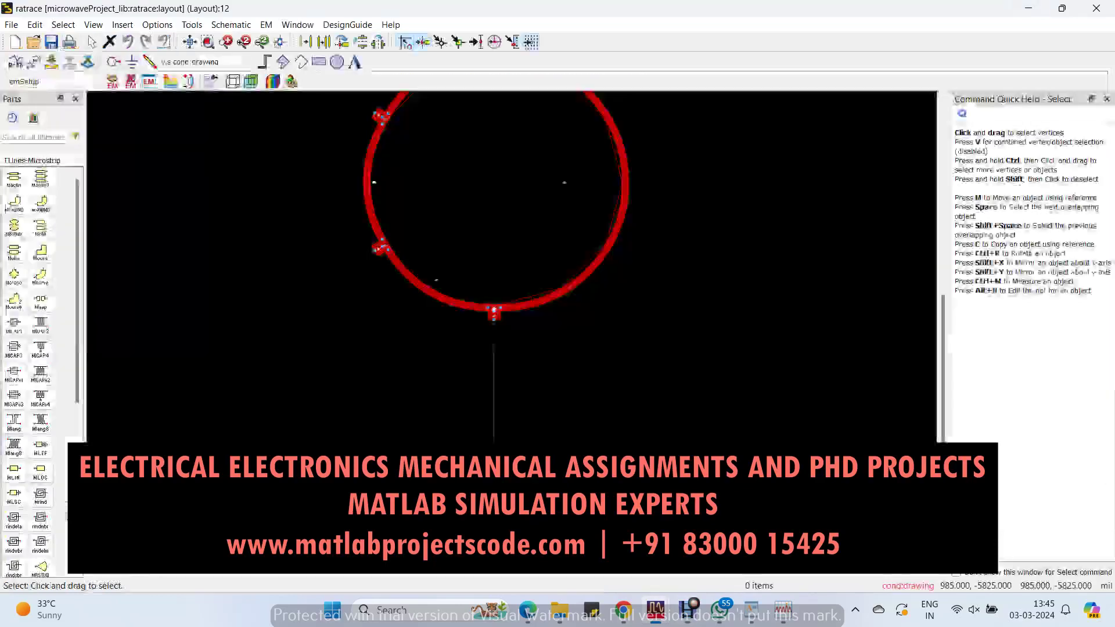
- Zoom into the top of the ring and select microstrip line TL1
scroll(516, 196, "up", 3)
scroll(509, 244, "up", 2)
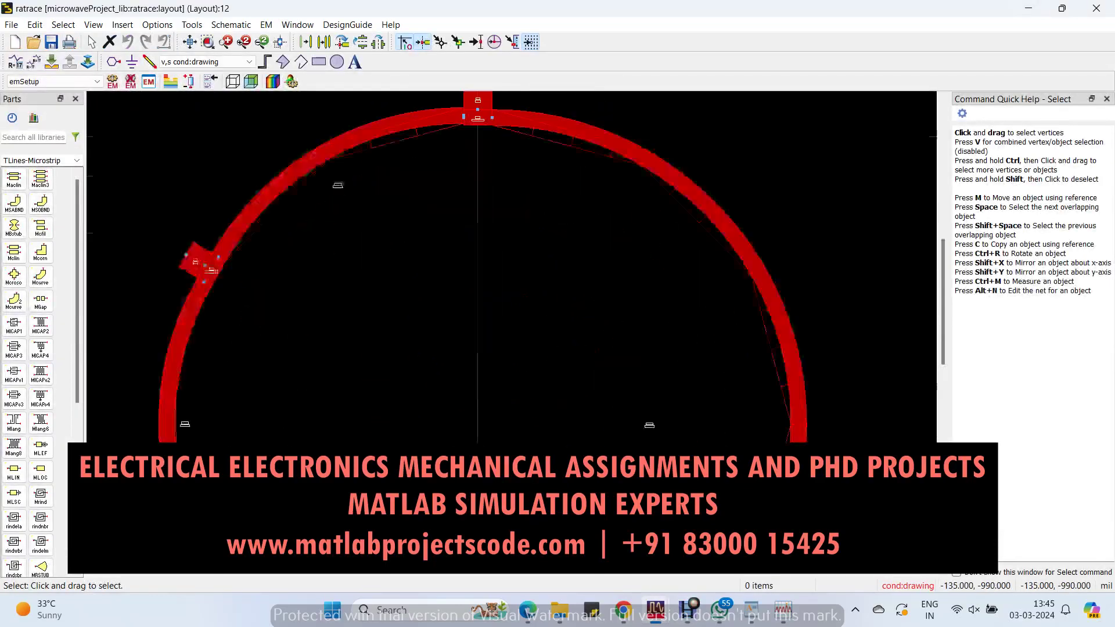
scroll(509, 243, "up", 1)
scroll(509, 244, "up", 2)
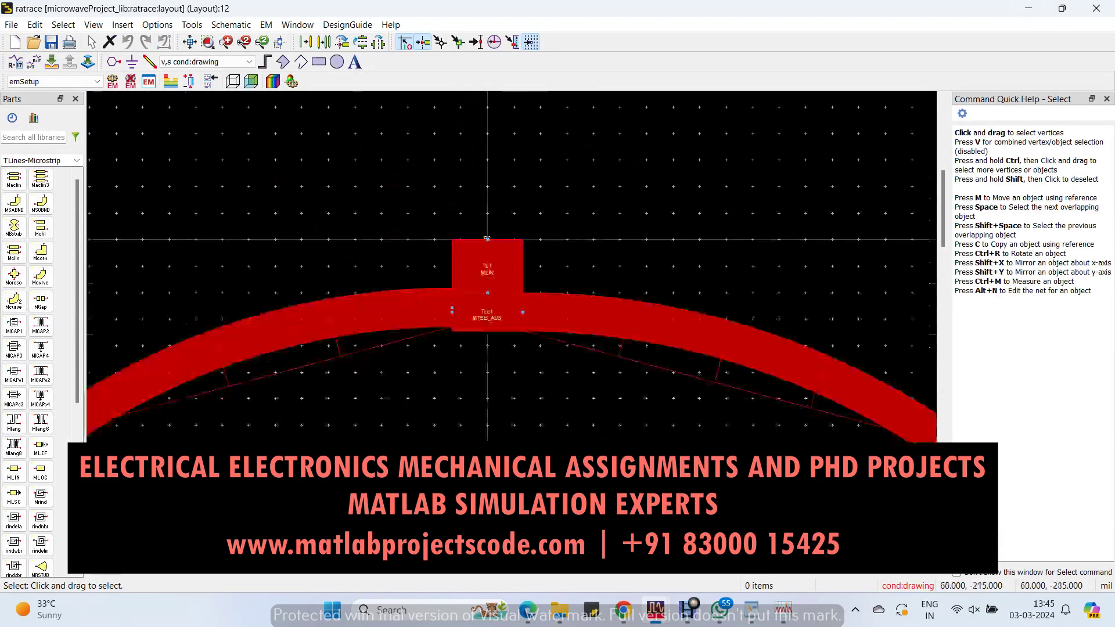
scroll(512, 263, "up", 1)
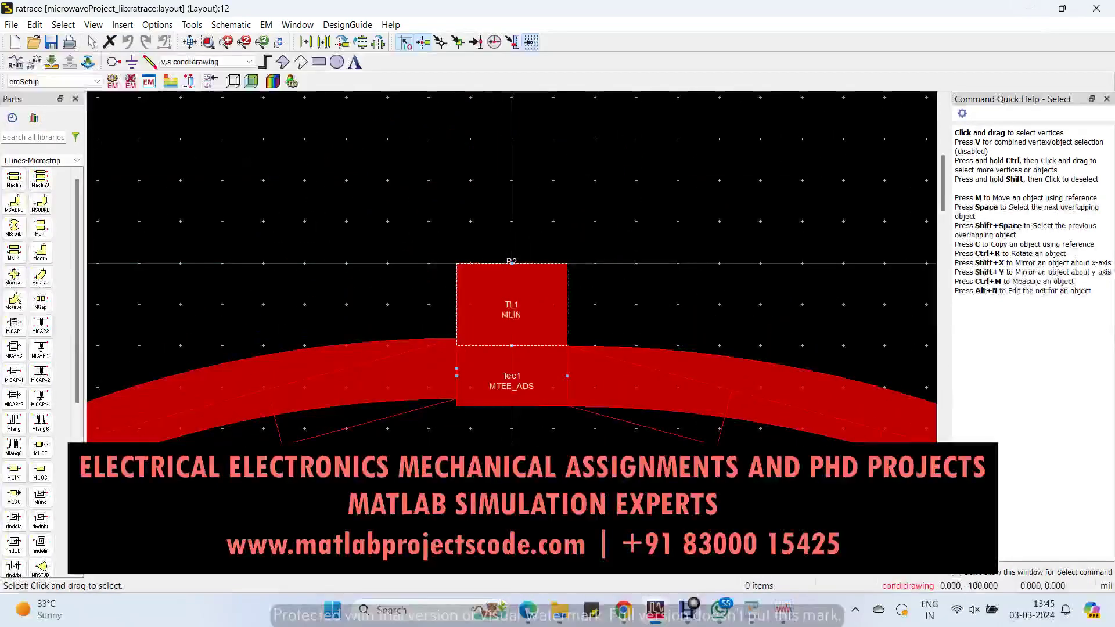
left_click(512, 265)
- Zoom back out on the ring layout and bring up the View menu's display options
scroll(511, 265, "down", 3)
scroll(507, 323, "down", 2)
scroll(507, 324, "down", 2)
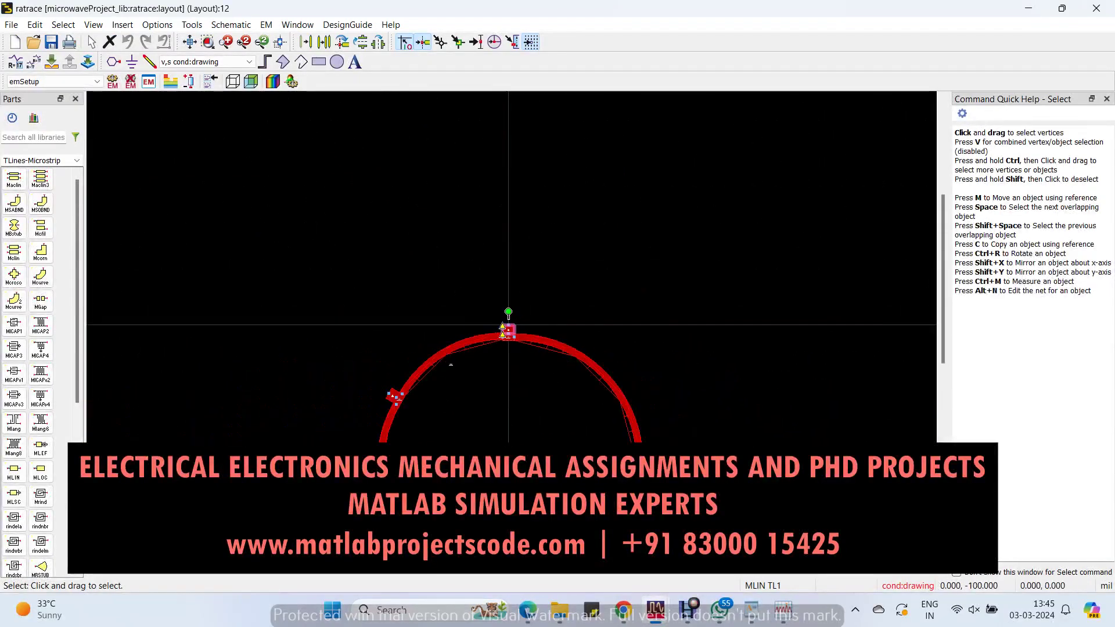
scroll(504, 262, "down", 1)
scroll(503, 209, "up", 2)
scroll(505, 177, "up", 2)
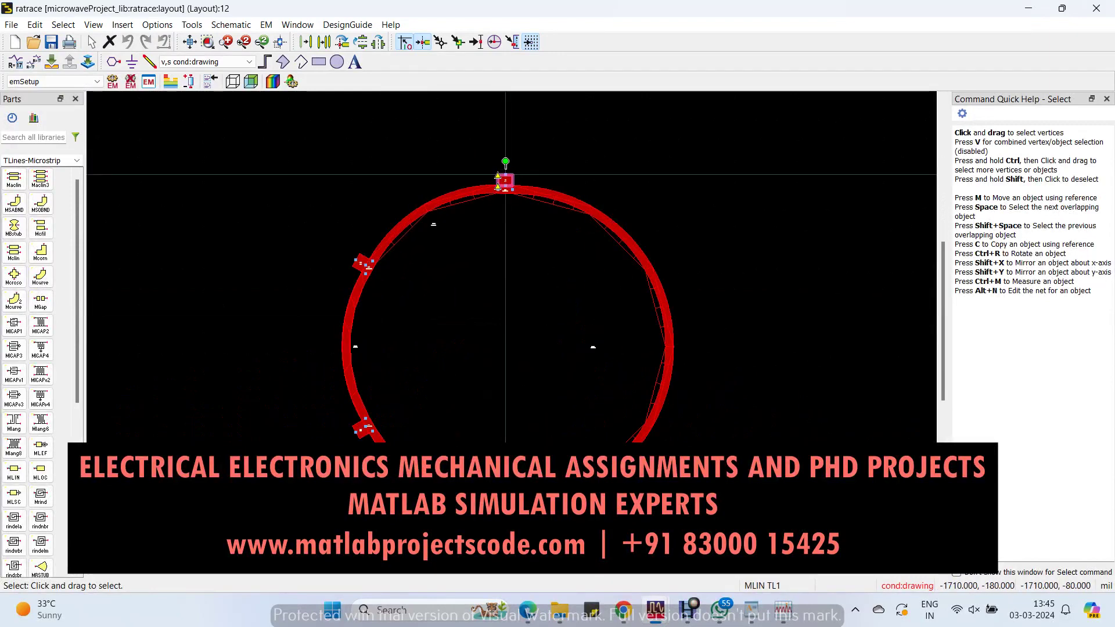
left_click(93, 24)
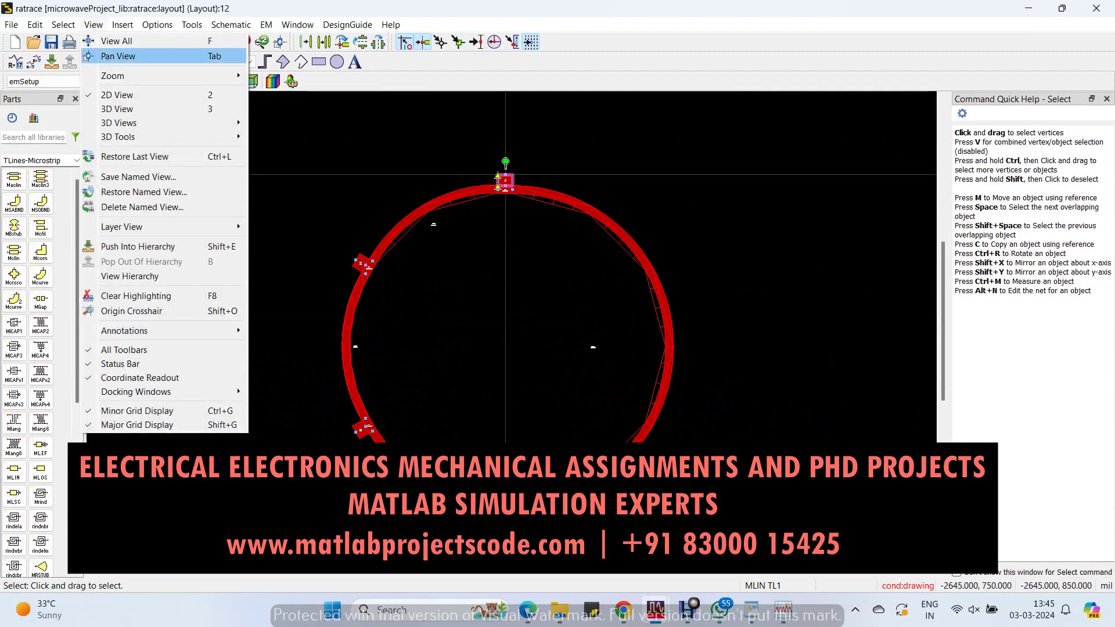
left_click(117, 109)
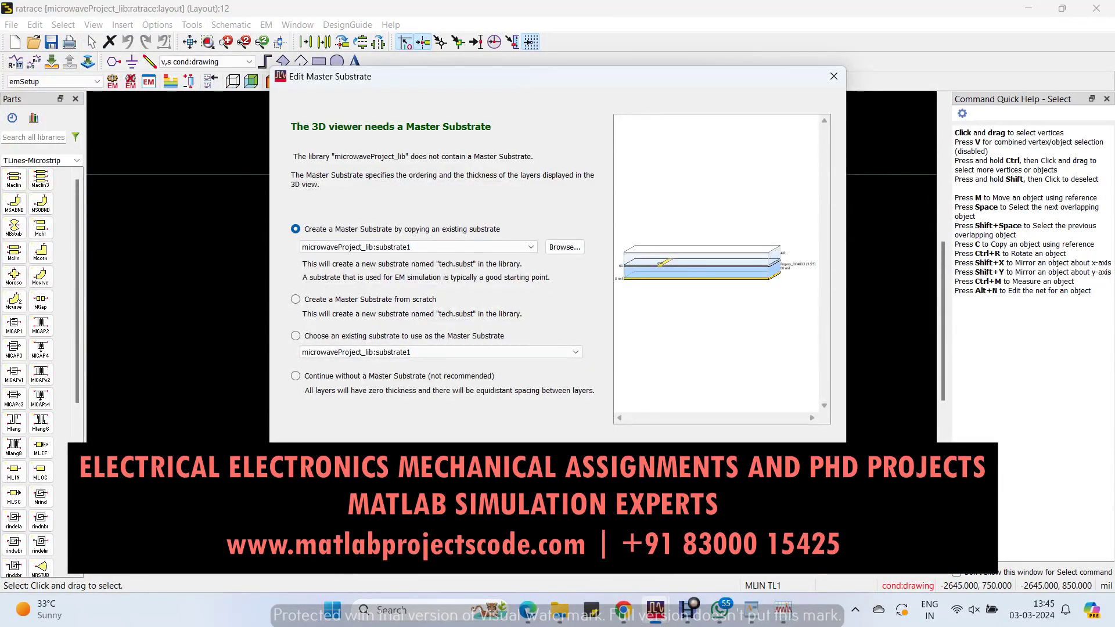
key("Escape")
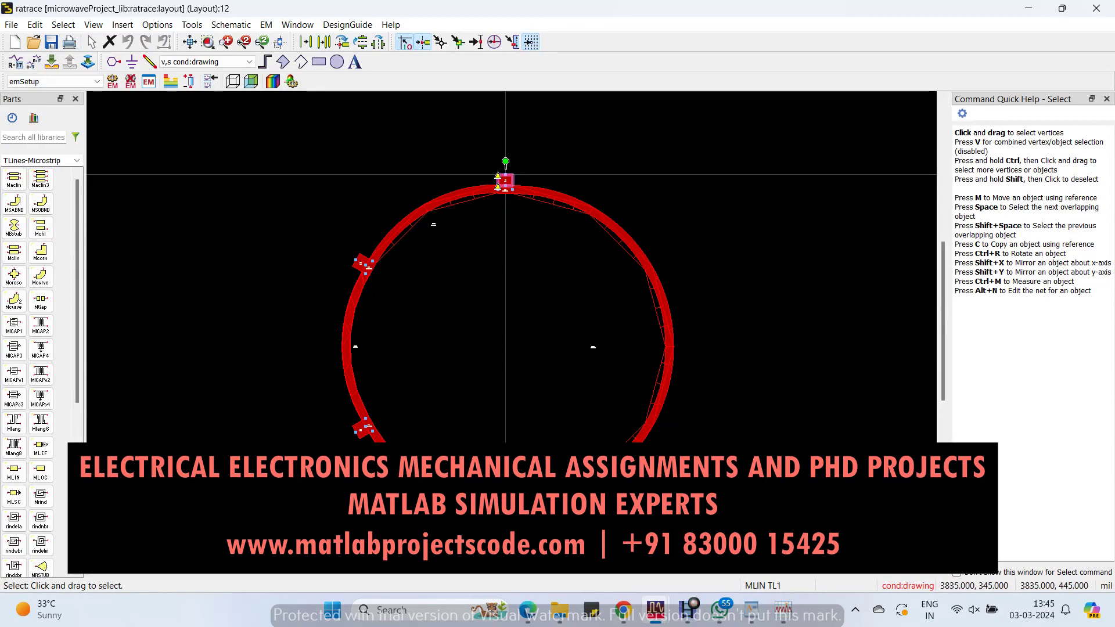
- Minimize the layout and select Curve1, Tee1 and TL1 in the ratrace schematic
left_click(1028, 8)
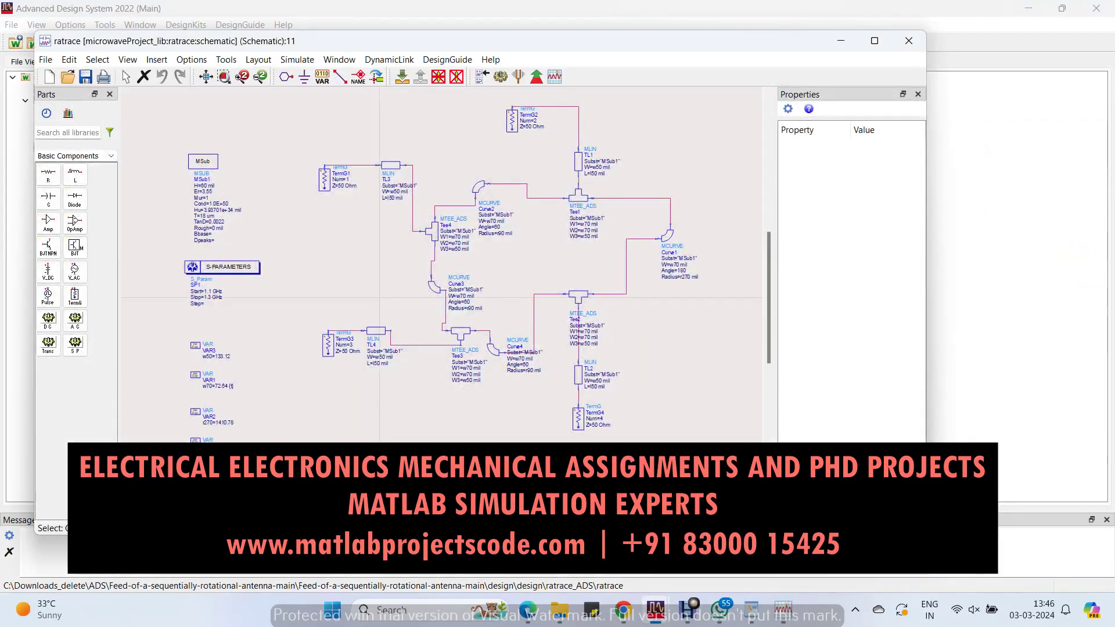
scroll(443, 309, "up", 3)
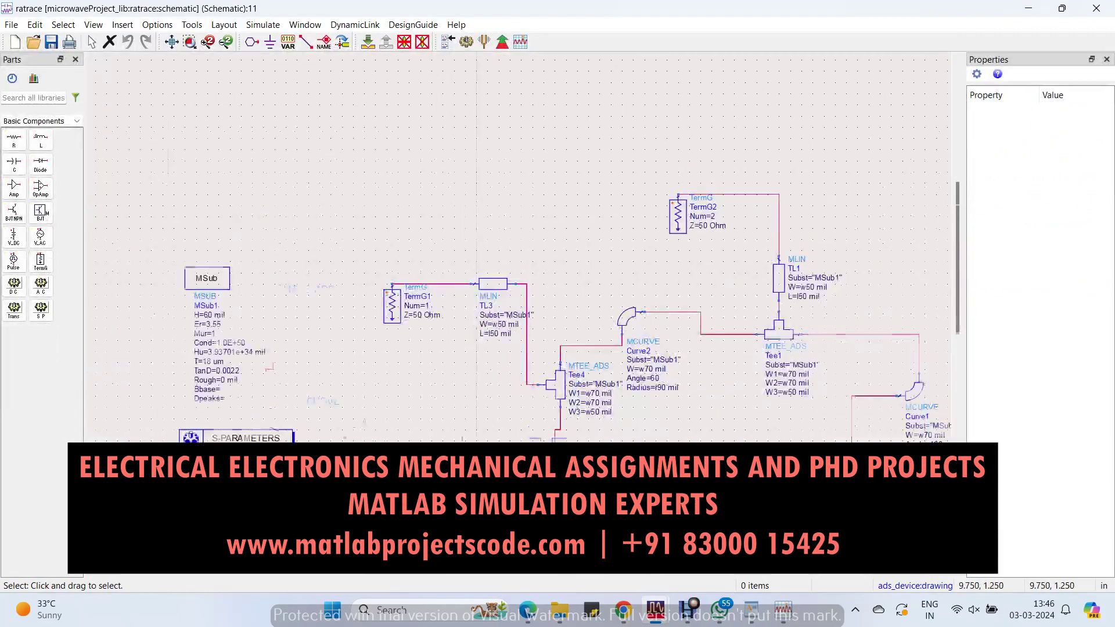
left_click(610, 273)
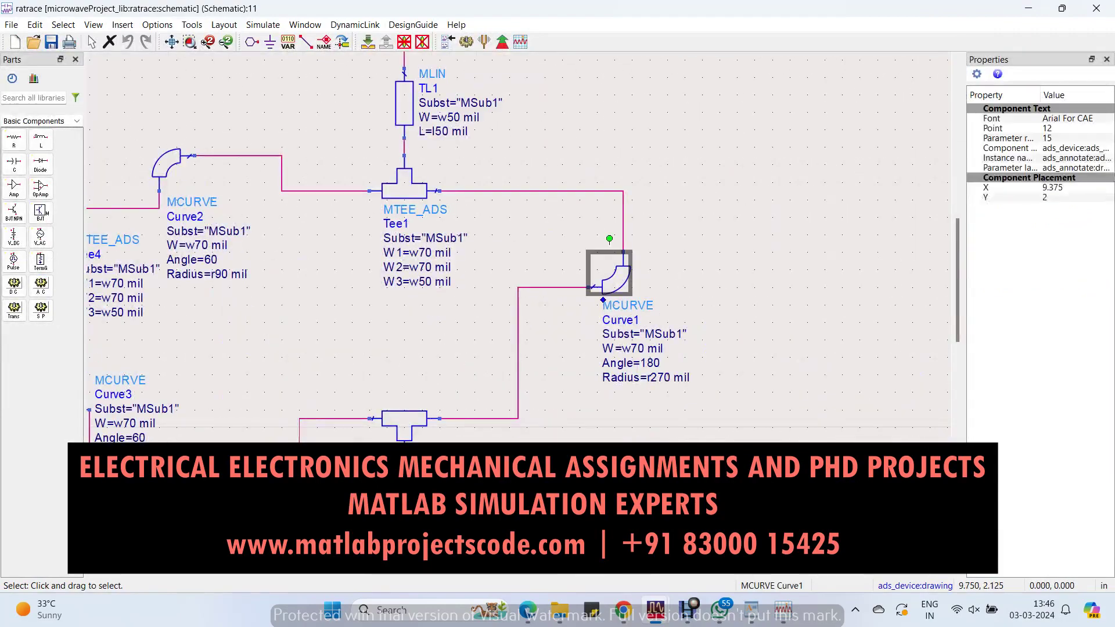
left_click(405, 185)
left_click(405, 105)
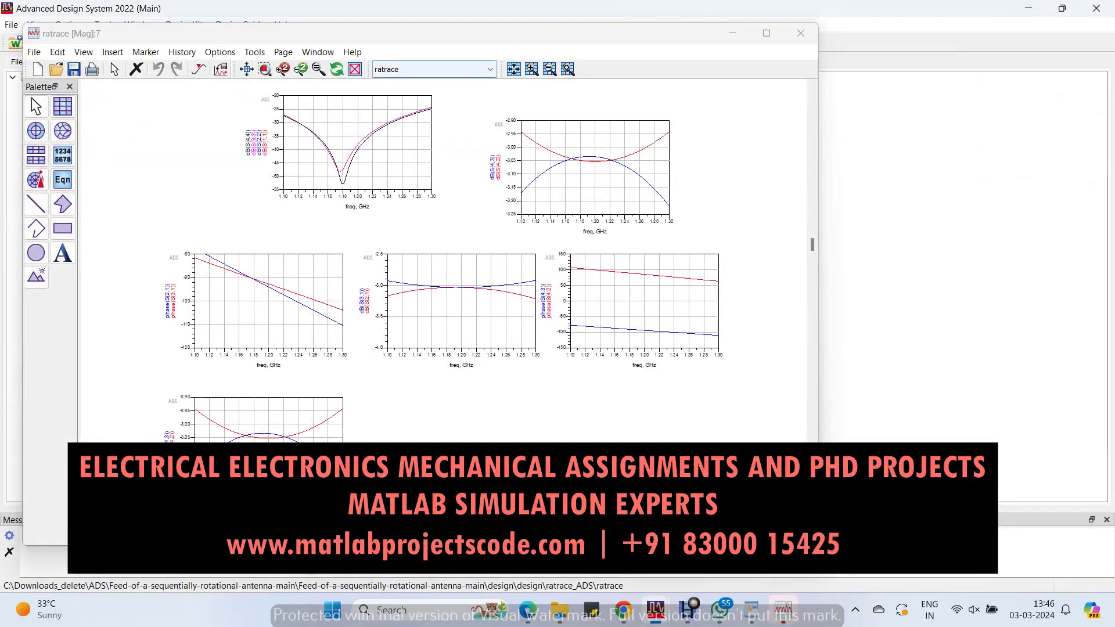
- Maximize the ratrace data display and zoom in and out on its Mag page plots
left_click(766, 34)
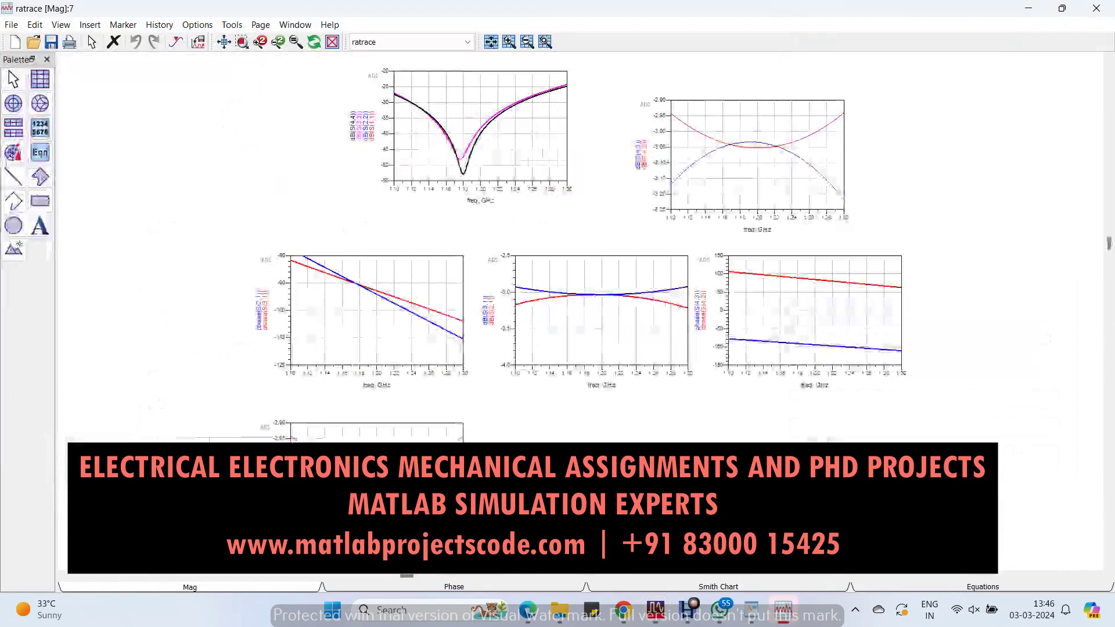
scroll(797, 311, "up", 1)
scroll(798, 310, "up", 1)
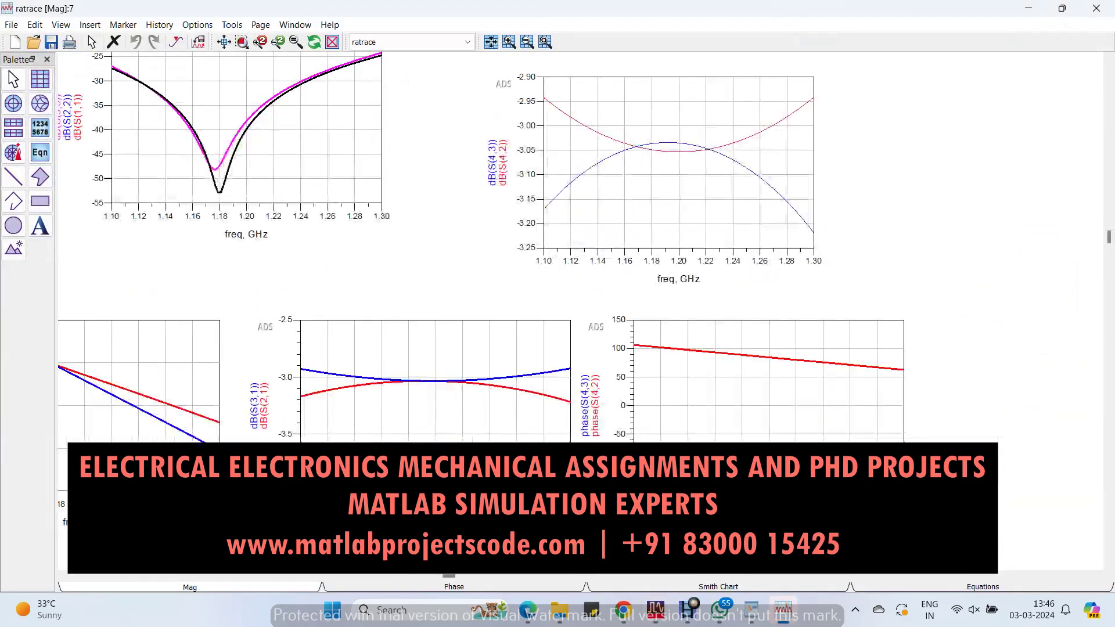
scroll(352, 360, "down", 2)
scroll(557, 291, "up", 2)
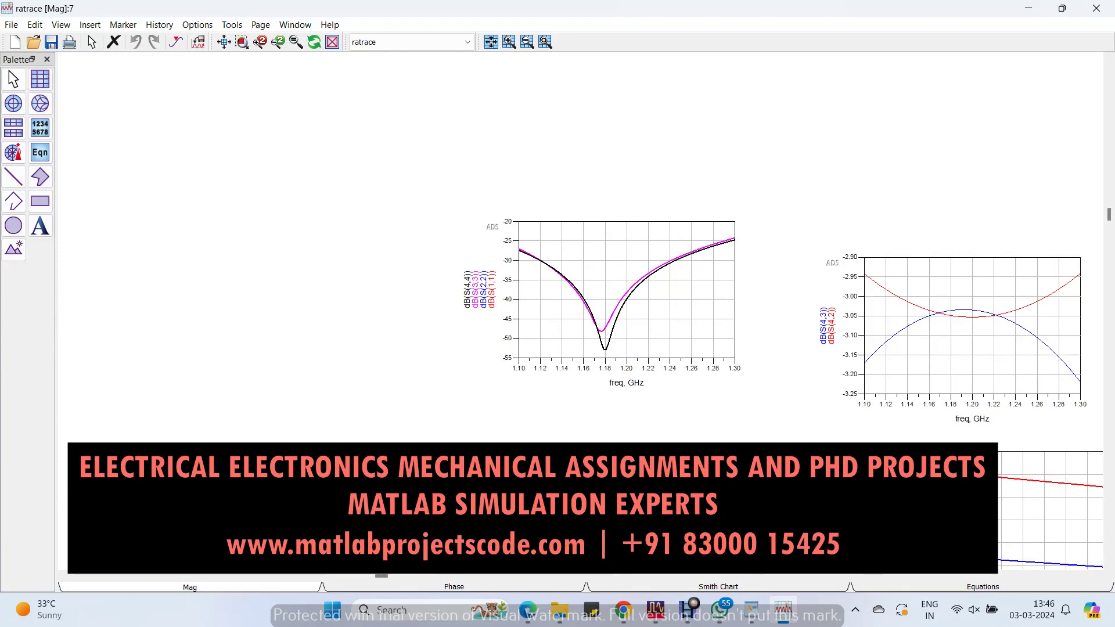
scroll(798, 427, "down", 1)
scroll(797, 427, "down", 1)
scroll(557, 262, "up", 1)
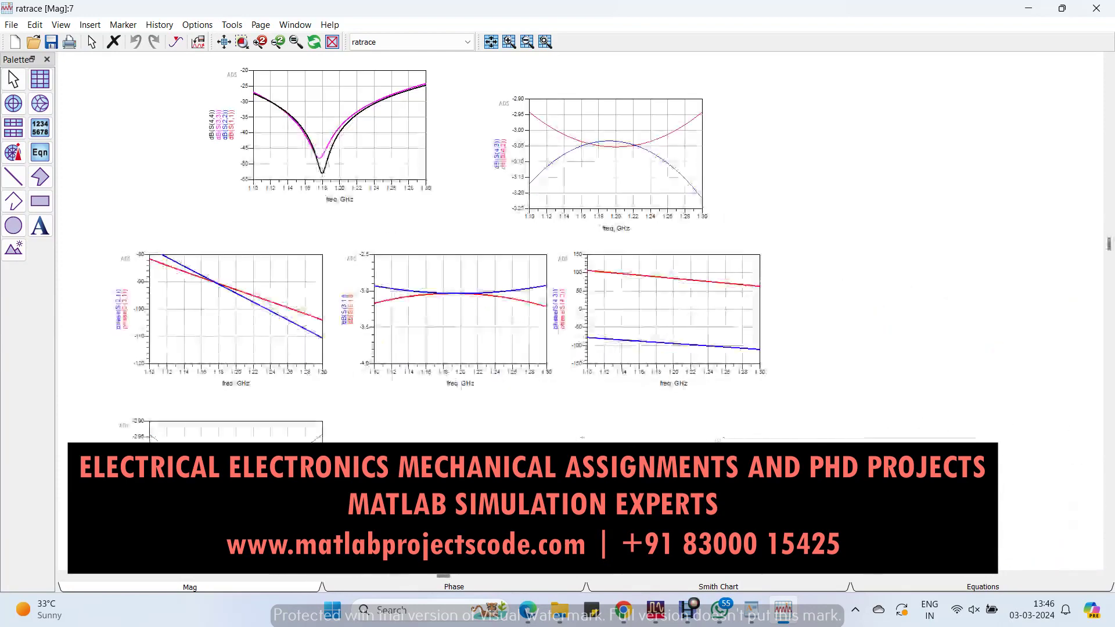
scroll(558, 262, "down", 1)
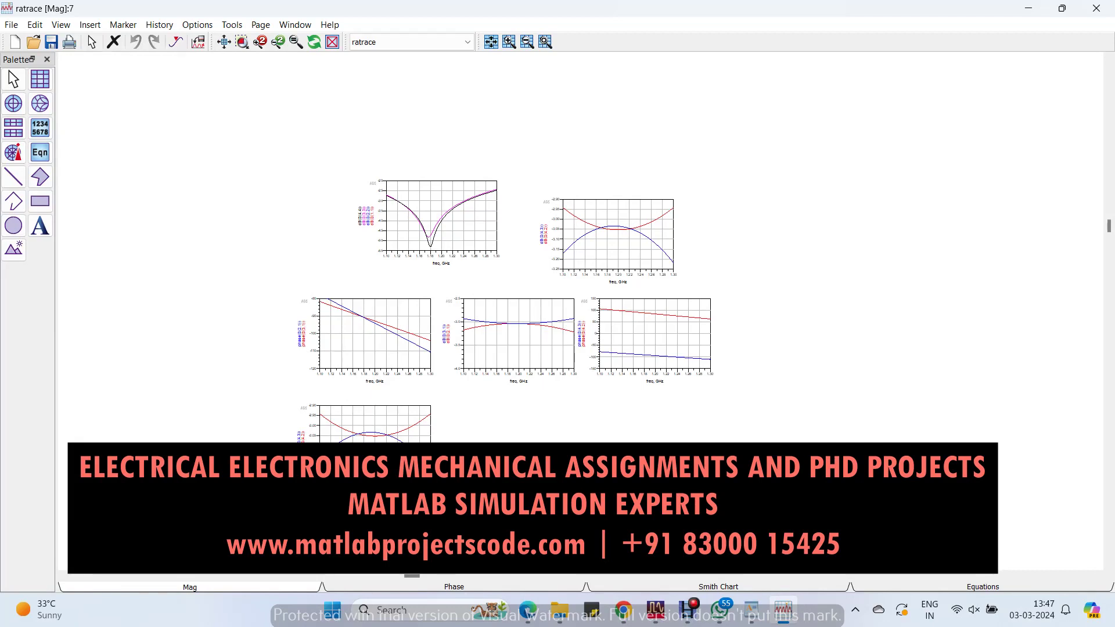
- Zoom into the dB(S) plot's -52.827 dB minimum at 1.179 GHz, then back out
scroll(577, 312, "up", 1, "ctrl")
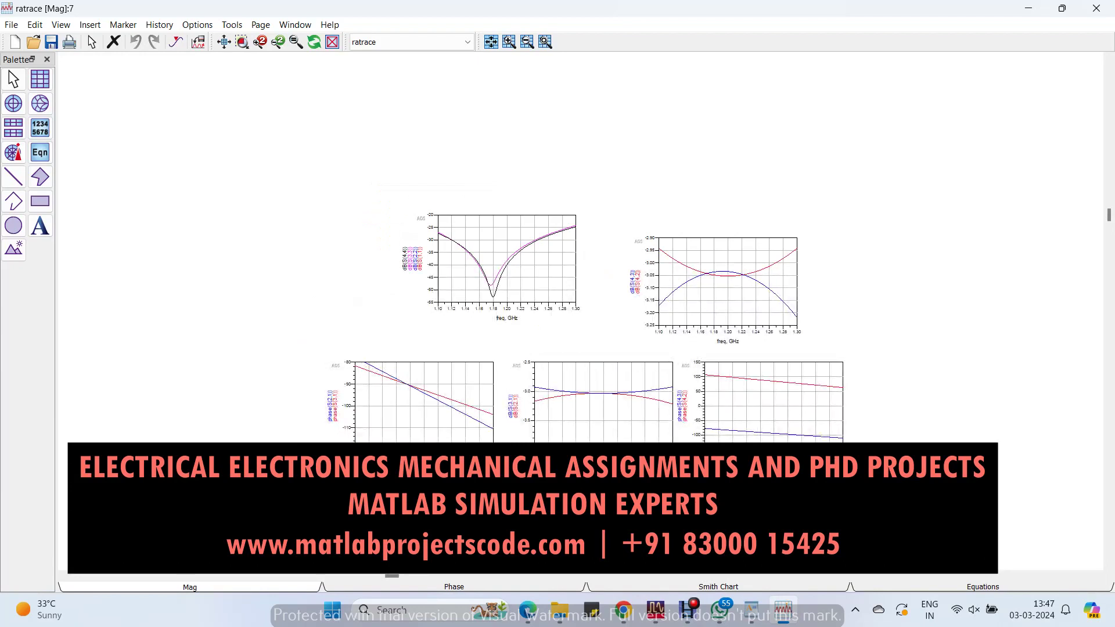
scroll(622, 395, "up", 1, "ctrl")
scroll(621, 395, "up", 1, "ctrl")
scroll(622, 395, "up", 1, "ctrl")
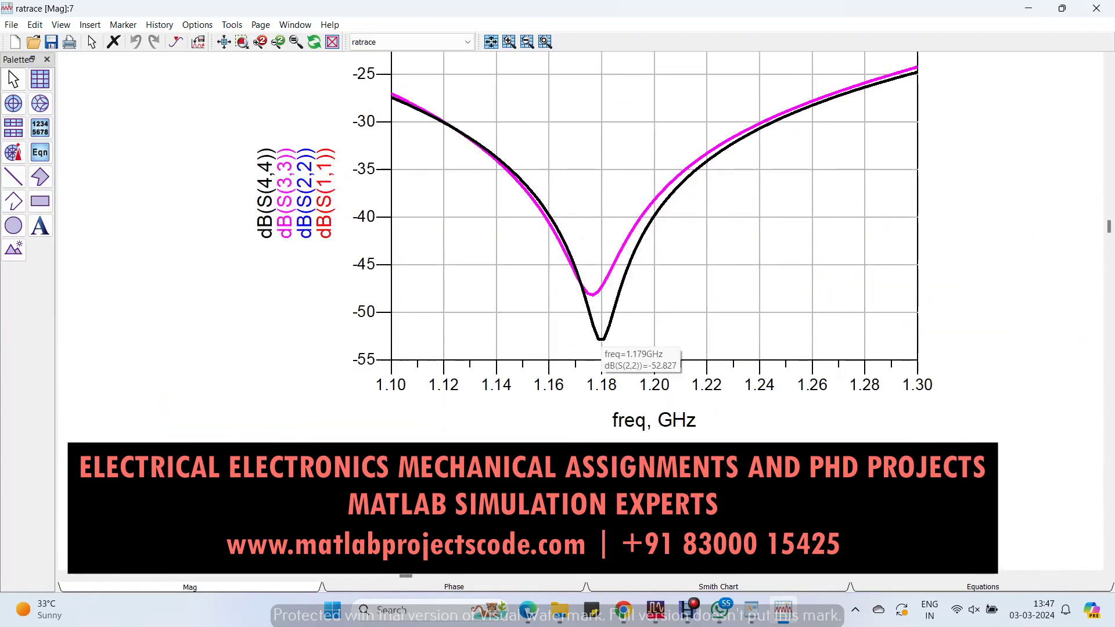
scroll(601, 341, "down", 1)
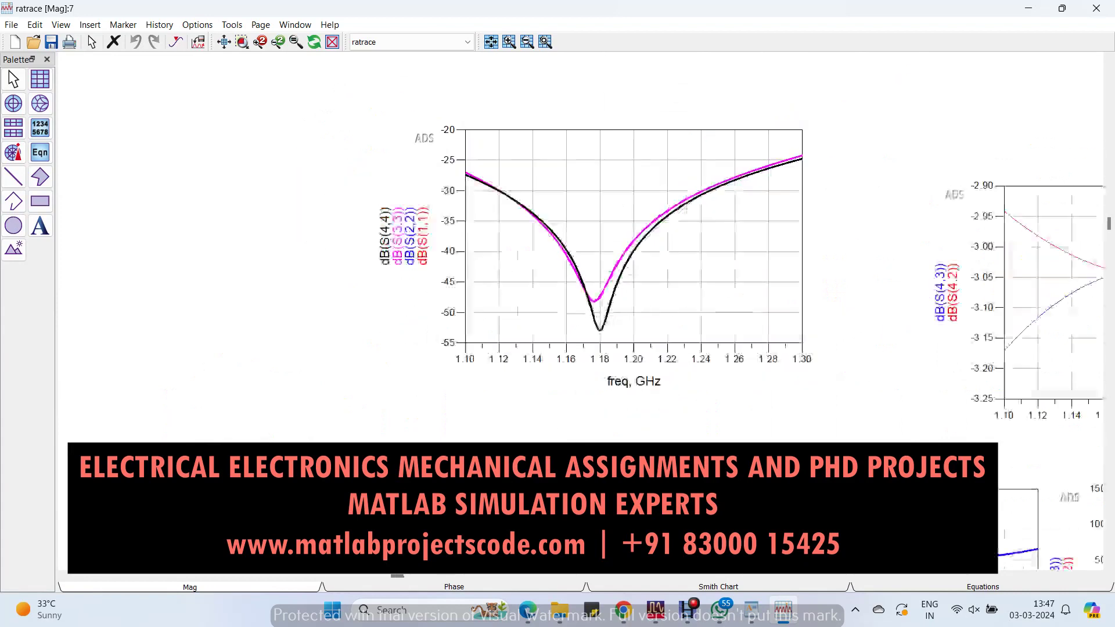
scroll(601, 341, "down", 3)
scroll(601, 342, "up", 1)
scroll(601, 342, "up", 1)
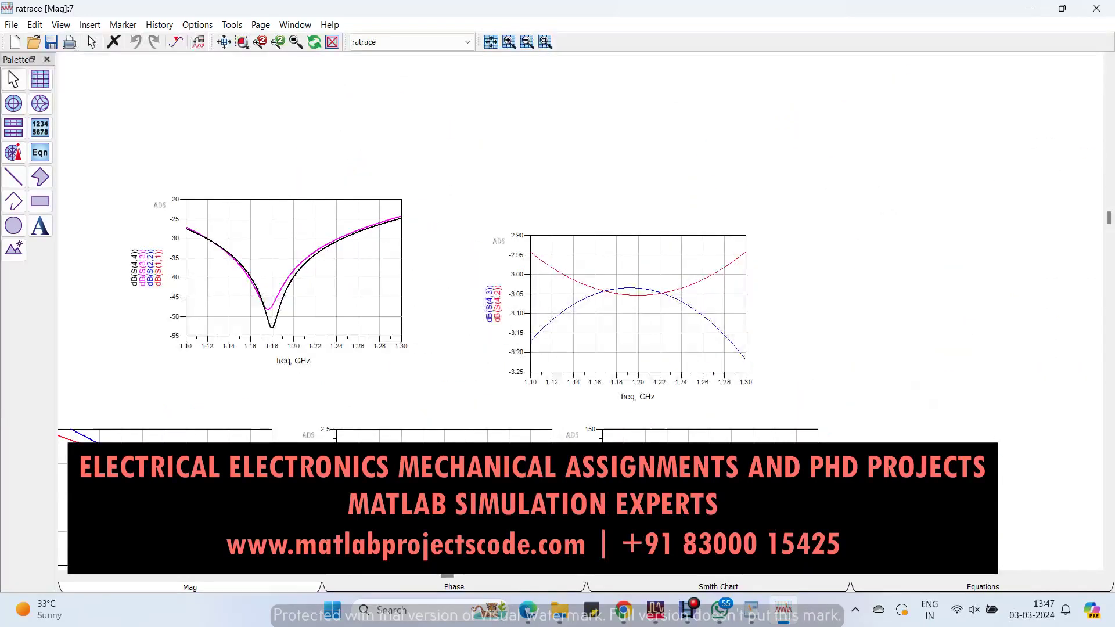
scroll(601, 342, "down", 2)
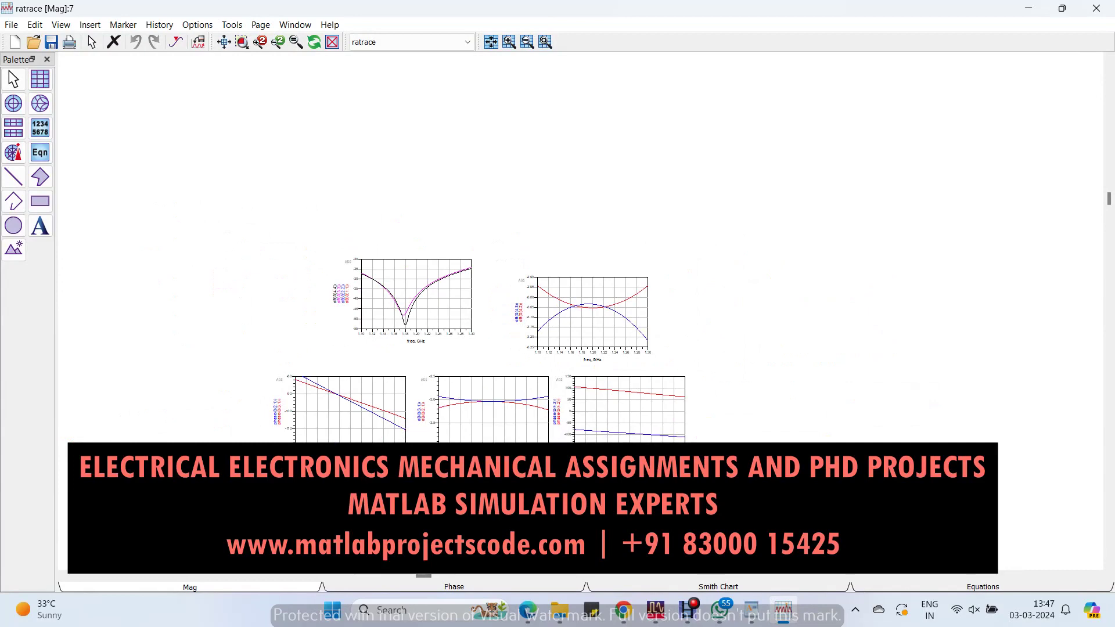
- Close the data display, reopen the ratrace layout and maximize it to full screen
left_click(1029, 8)
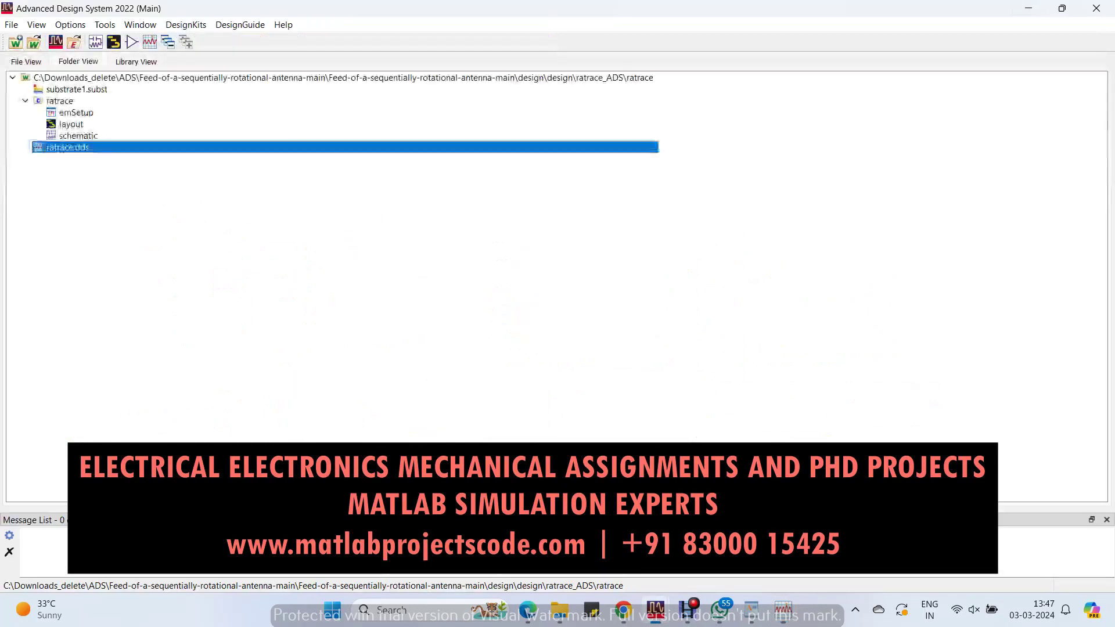
double_click(71, 123)
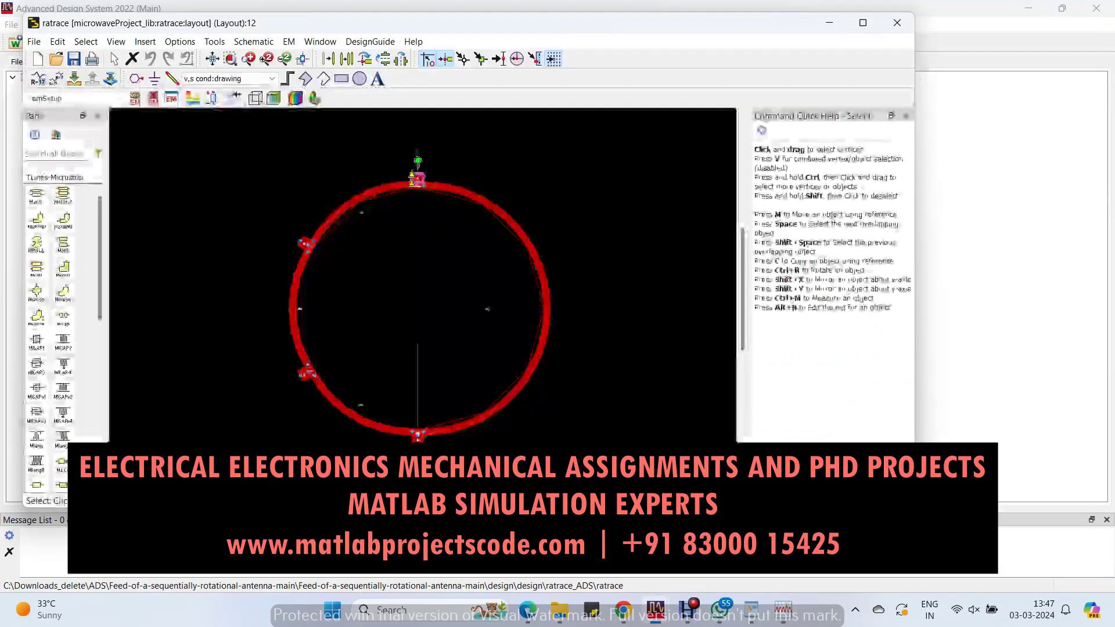
scroll(423, 276, "up", 2)
scroll(423, 276, "up", 1)
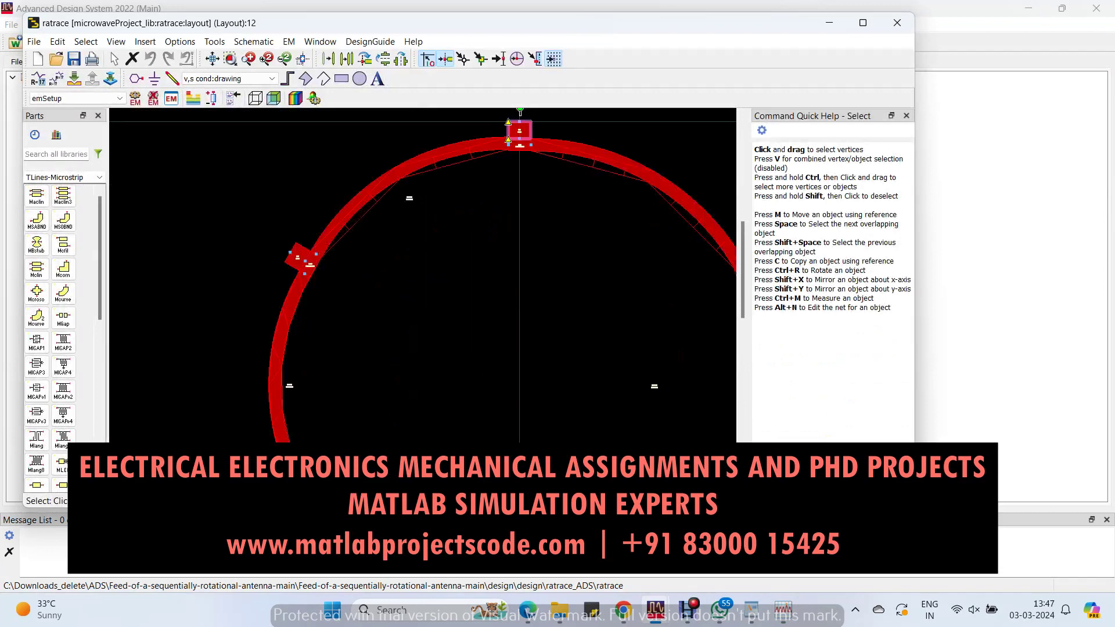
scroll(292, 248, "up", 1)
scroll(292, 248, "up", 2)
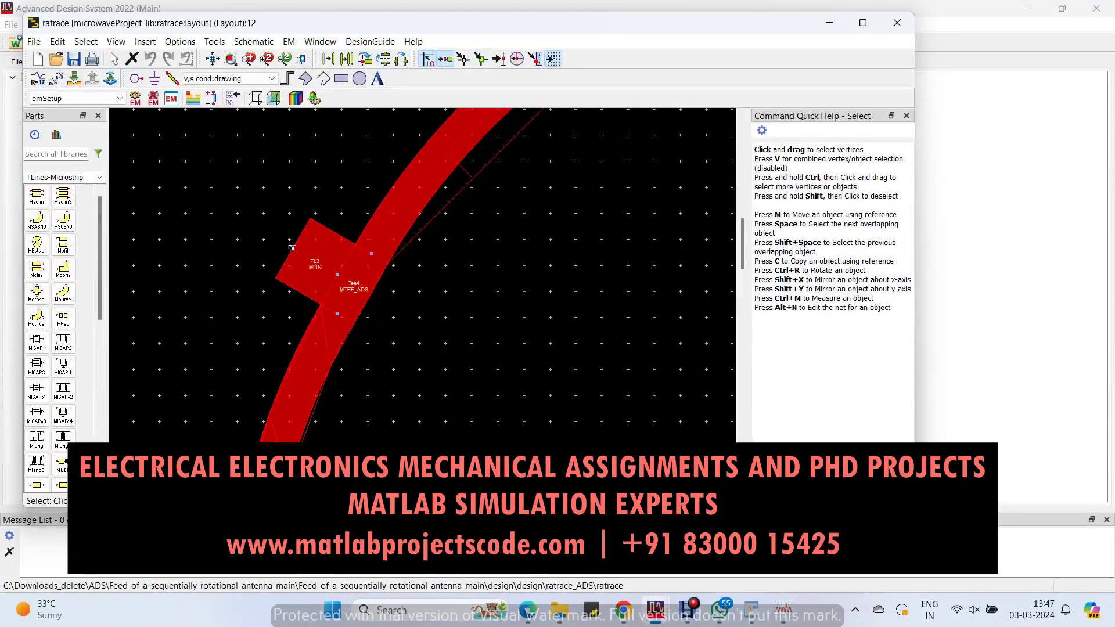
scroll(292, 248, "down", 2)
scroll(559, 176, "down", 1)
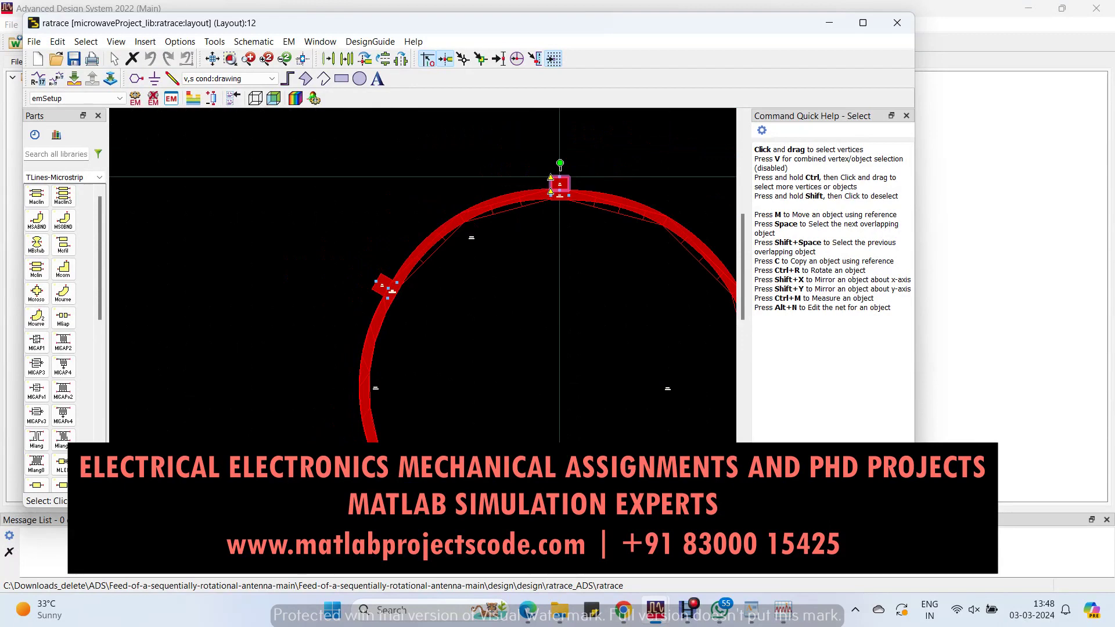
left_click(863, 23)
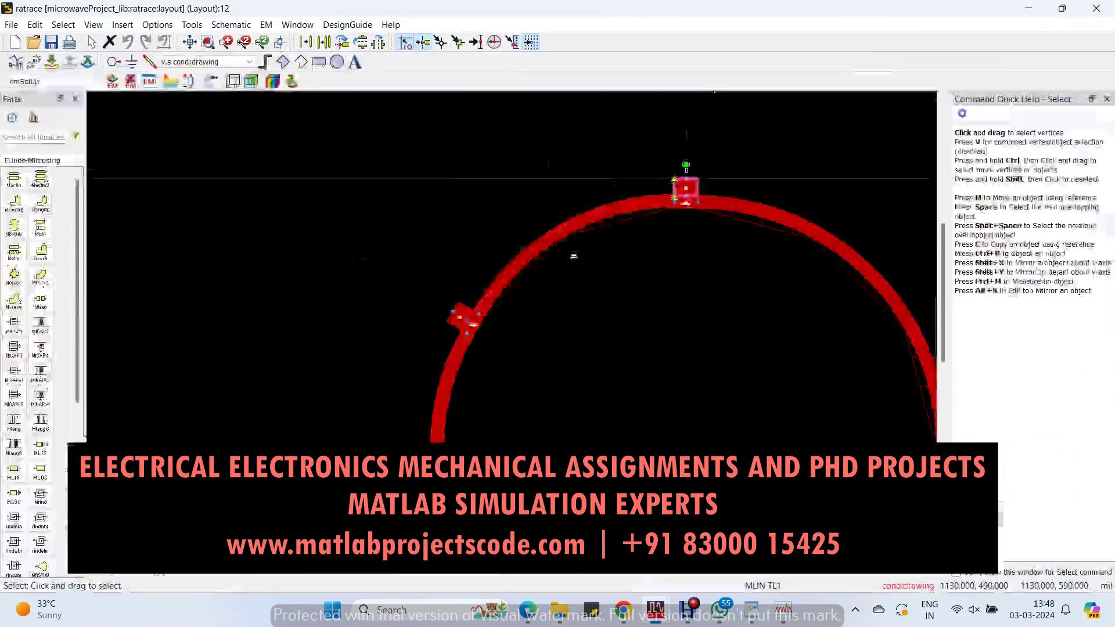